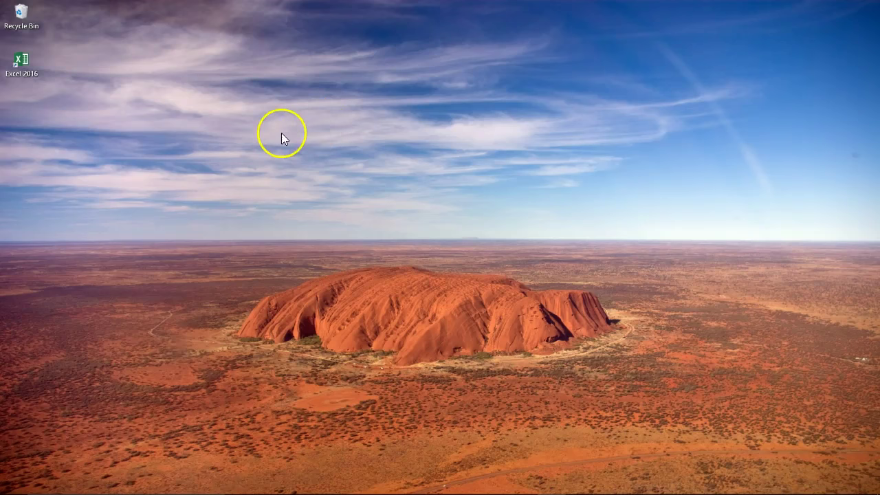
Launch Excel 2016 from its desktop shortcut to reach the start screen
{"action": "double_click", "coordinate": [27, 64]}
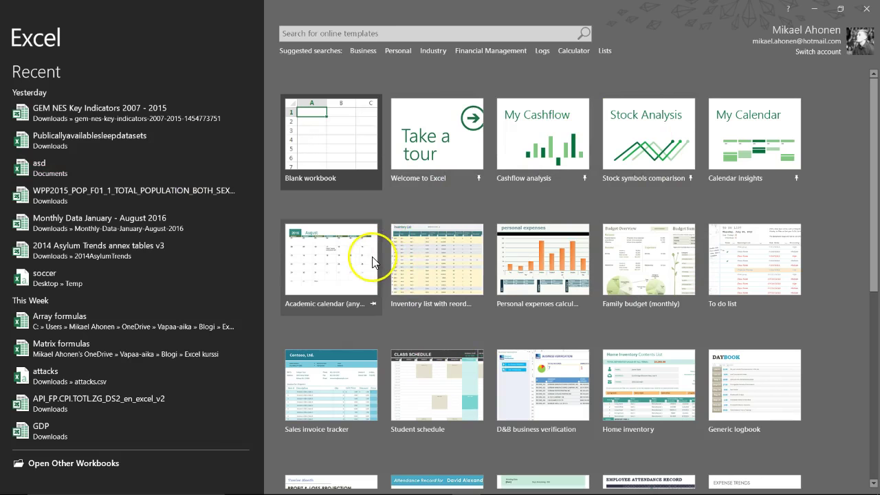
Create a blank workbook, Book1, and select cells F2 and E1 in the grid
{"action": "left_click", "coordinate": [353, 171]}
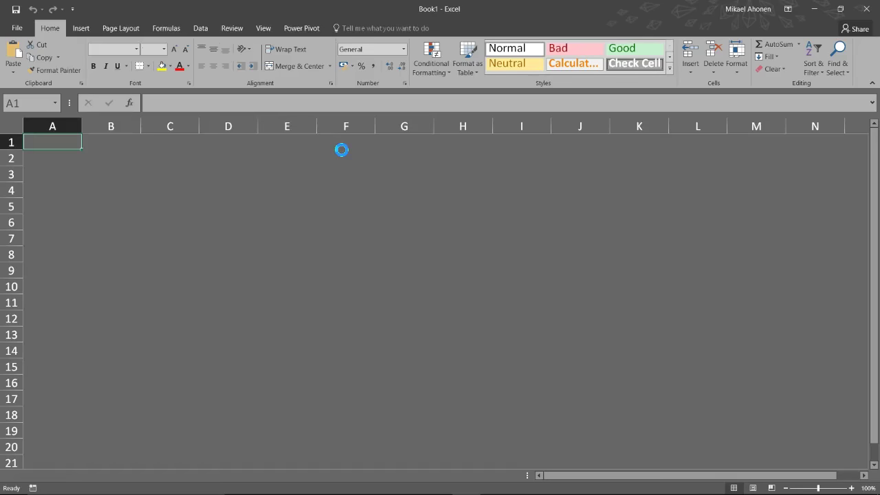
{"action": "left_click", "coordinate": [342, 153]}
{"action": "left_click", "coordinate": [305, 148]}
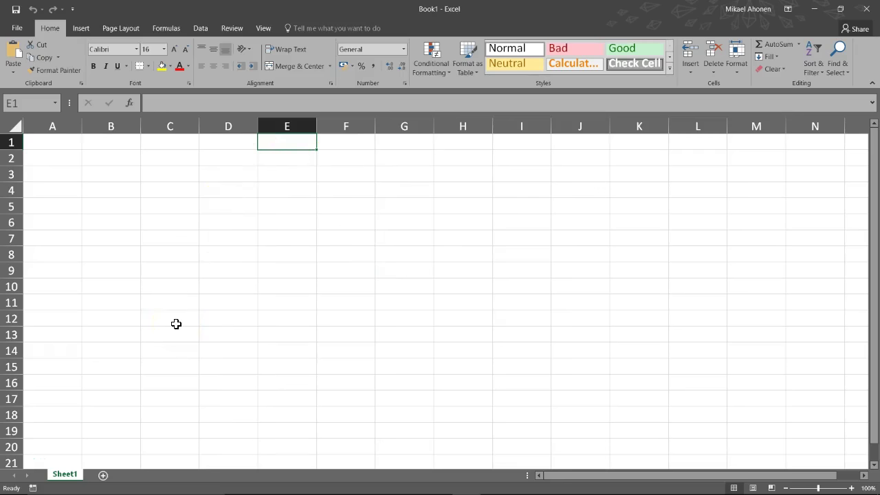
Look over Sheet1's tab options without choosing any, then add a new worksheet
{"action": "right_click", "coordinate": [77, 476]}
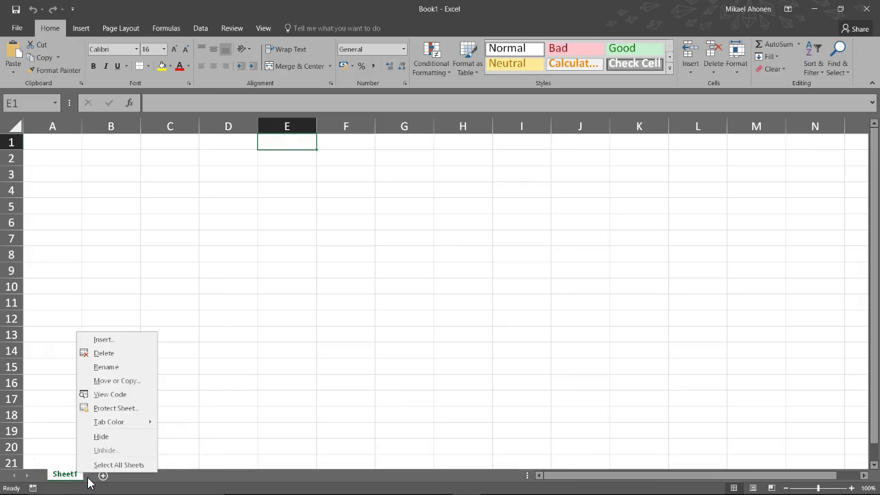
{"action": "left_click", "coordinate": [88, 482]}
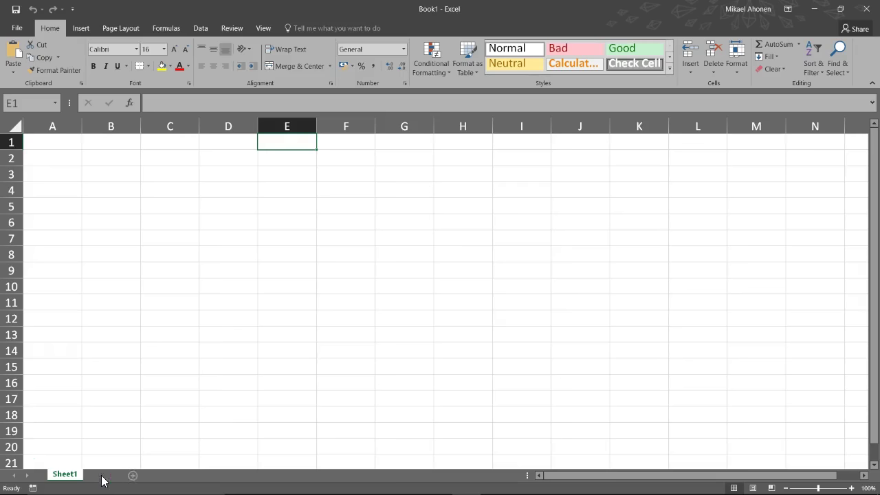
{"action": "left_click", "coordinate": [103, 477]}
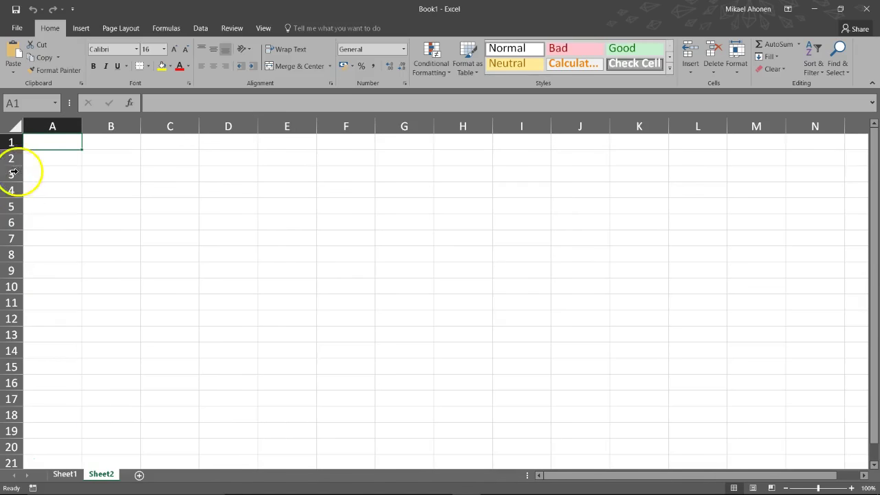
Enter 'cell 1' in A1 and 'cell 2' in B1
{"action": "type", "text": "cell 1"}
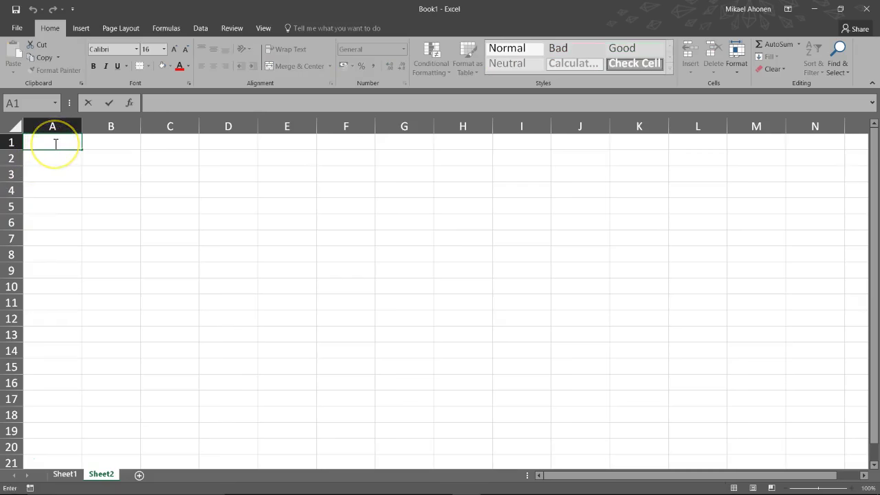
{"action": "key", "text": "Tab"}
{"action": "type", "text": "cell 2"}
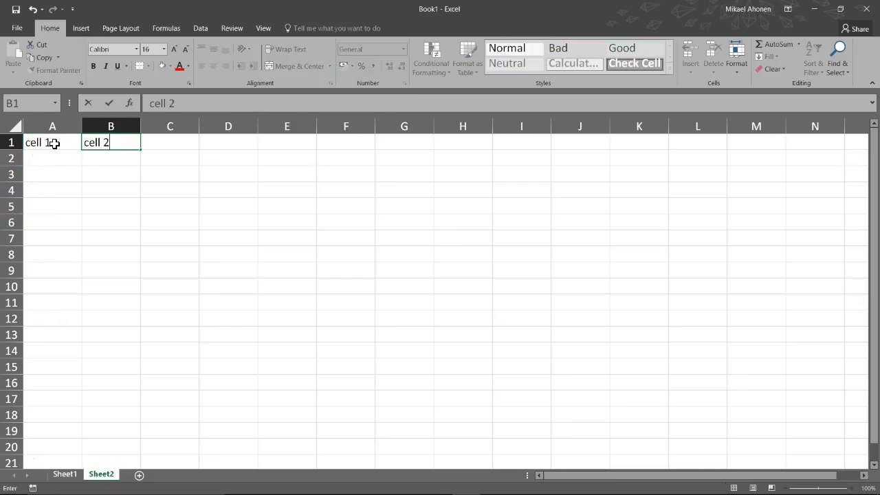
{"action": "key", "text": "Return"}
{"action": "left_click", "coordinate": [61, 165]}
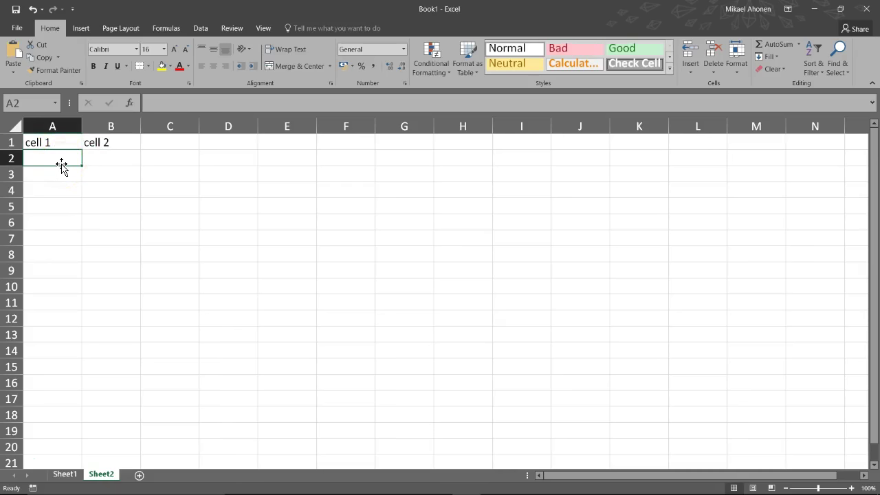
Edit the entries in place so A1 reads 'cell a' and B1 reads 'cell b'
{"action": "double_click", "coordinate": [61, 143]}
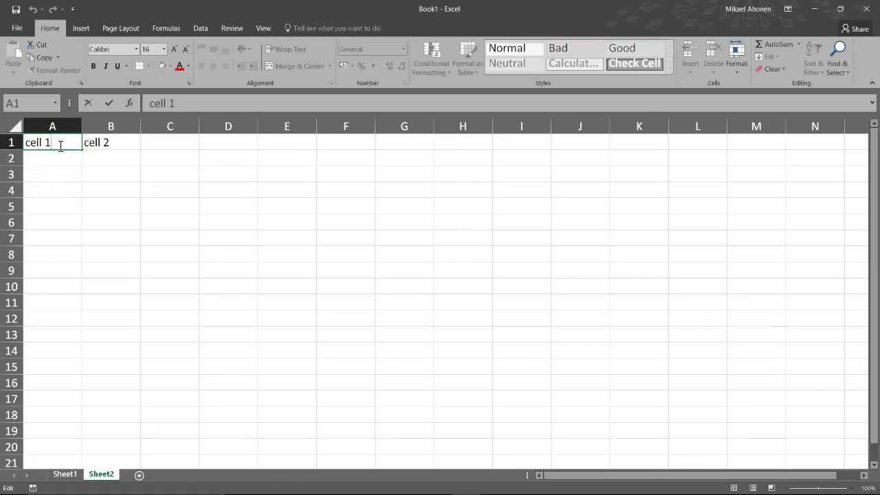
{"action": "key", "text": "BackSpace"}
{"action": "type", "text": "a"}
{"action": "key", "text": "Tab"}
{"action": "key", "text": "F2"}
{"action": "key", "text": "BackSpace"}
{"action": "type", "text": "b"}
{"action": "key", "text": "Return"}
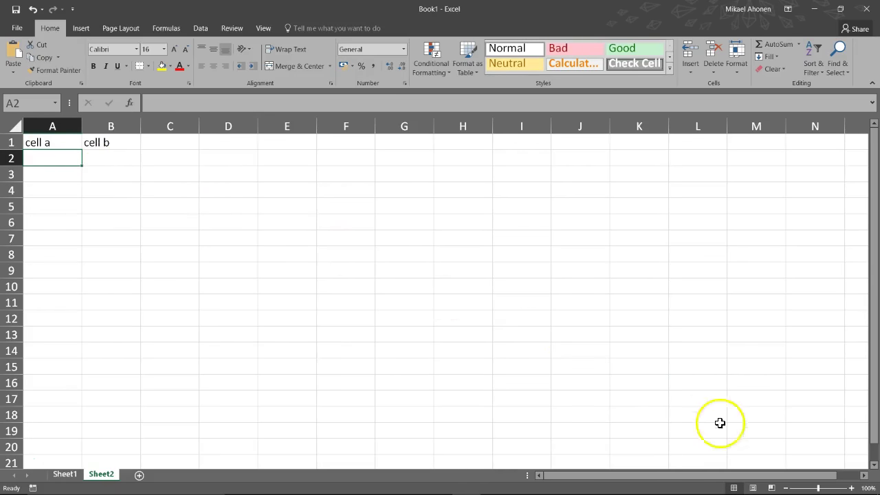
Zoom Sheet2 in three steps, check that Sheet1 is still empty, then return to Sheet2
{"action": "left_click", "coordinate": [850, 488]}
{"action": "left_click", "coordinate": [850, 488]}
{"action": "left_click", "coordinate": [850, 488]}
{"action": "left_click", "coordinate": [850, 487]}
{"action": "left_click", "coordinate": [850, 488]}
{"action": "left_click", "coordinate": [854, 488]}
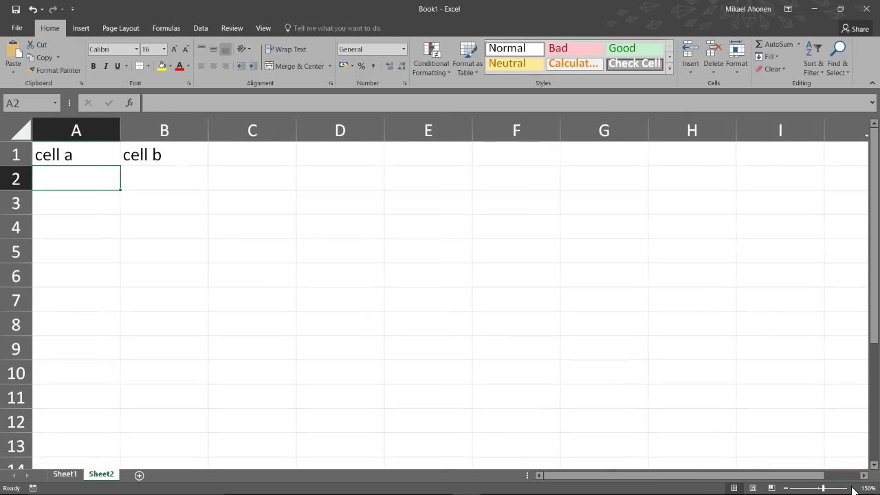
{"action": "left_click", "coordinate": [65, 475]}
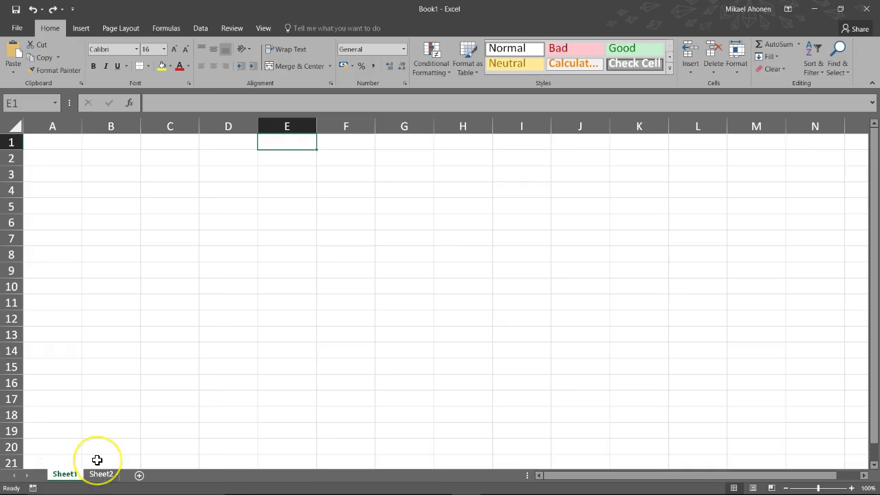
{"action": "left_click", "coordinate": [102, 474]}
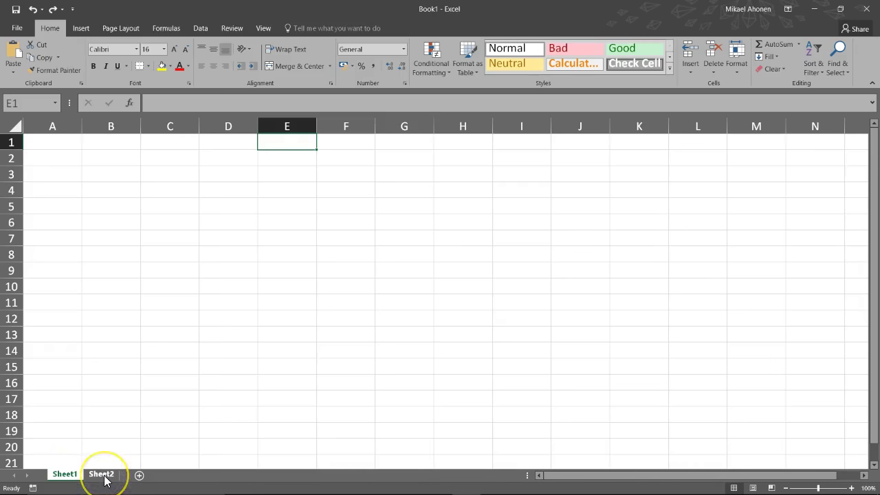
{"action": "left_click", "coordinate": [104, 476]}
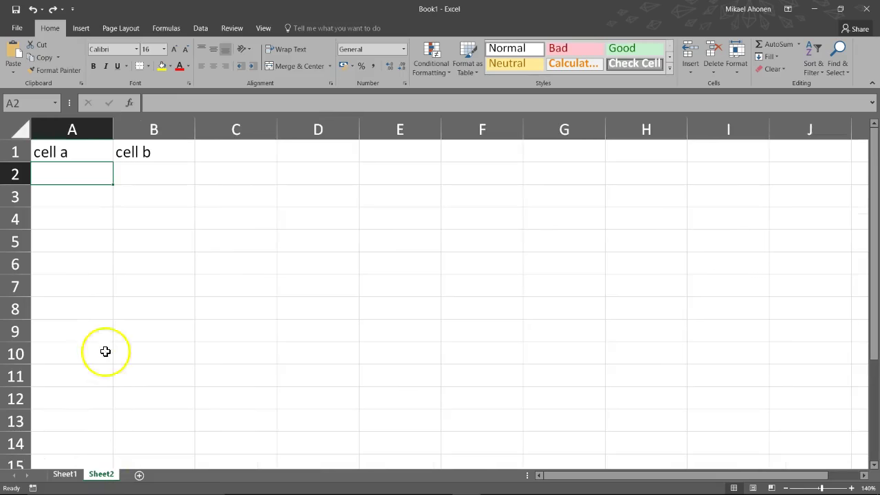
Delete columns A and B, along with their entries, from the column right-click menu
{"action": "left_click", "coordinate": [101, 129]}
{"action": "left_click", "coordinate": [139, 126], "text": "ctrl"}
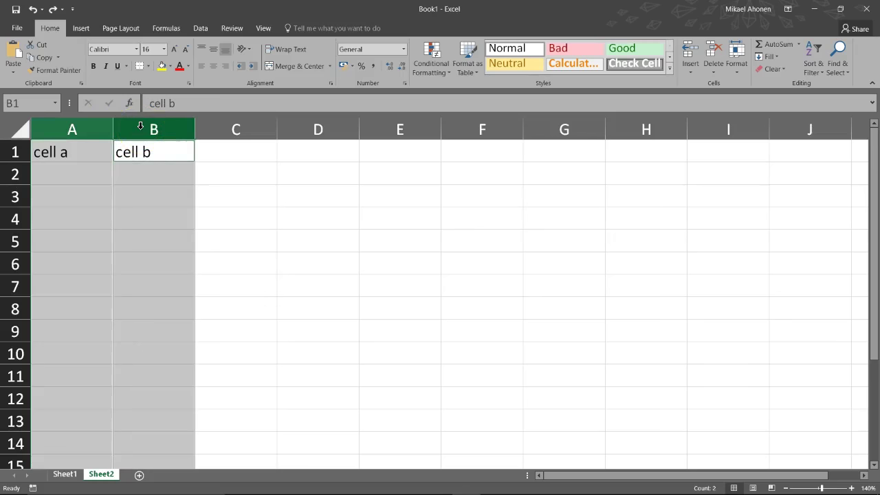
{"action": "right_click", "coordinate": [141, 127]}
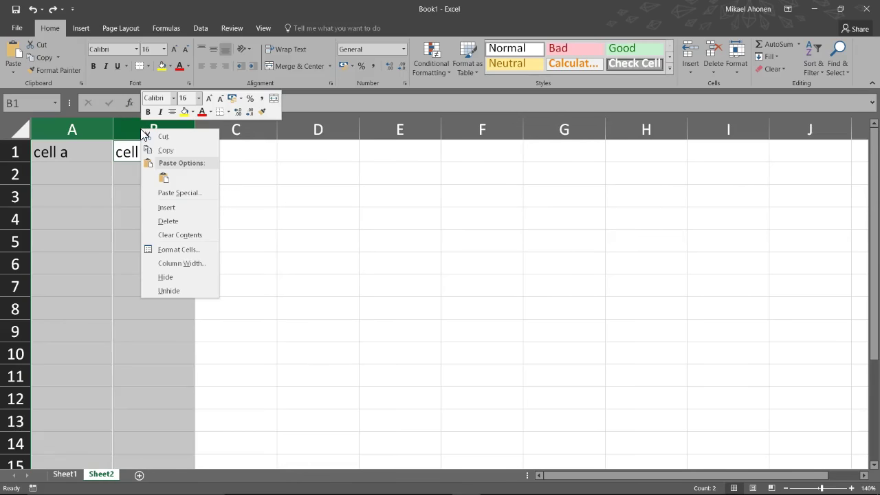
{"action": "left_click", "coordinate": [169, 221]}
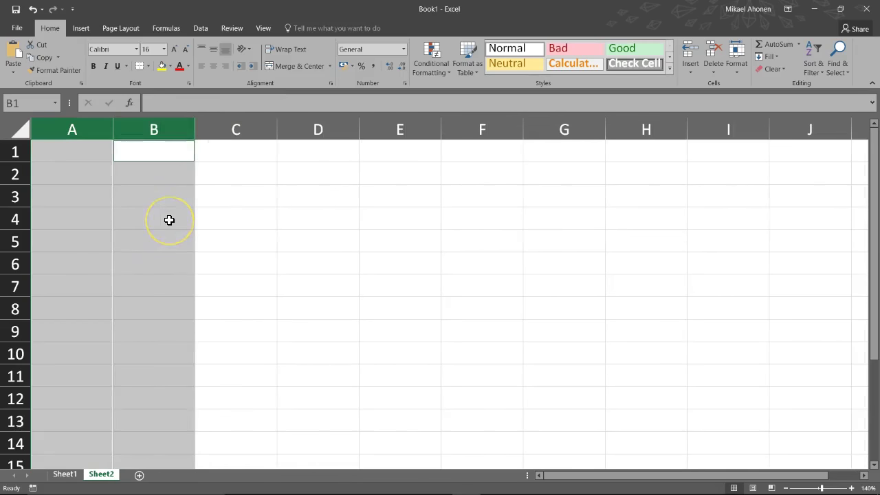
{"action": "left_click", "coordinate": [96, 157]}
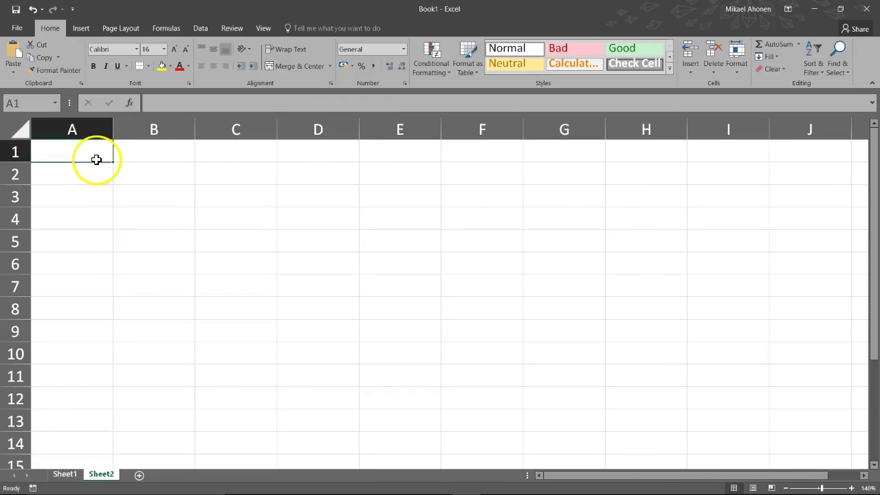
Undo twice to restore 'cell a' and 'cell b', then clear columns A and B with Delete
{"action": "left_click", "coordinate": [32, 10]}
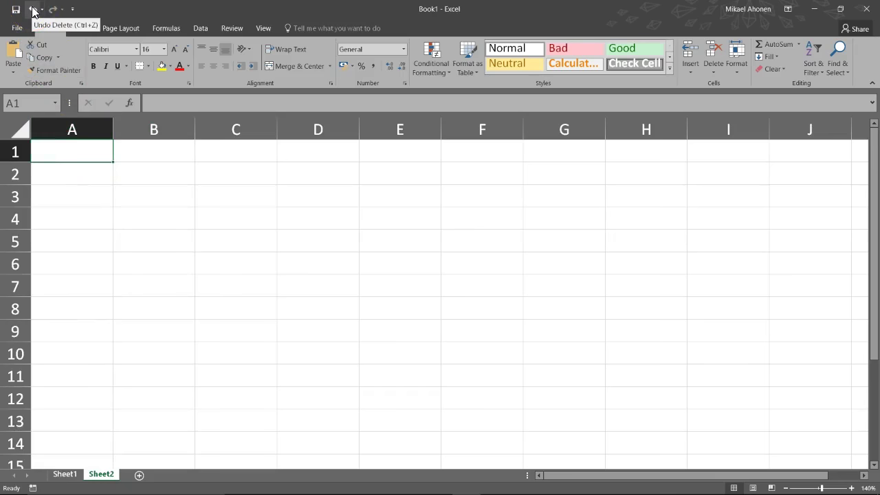
{"action": "left_click", "coordinate": [32, 10]}
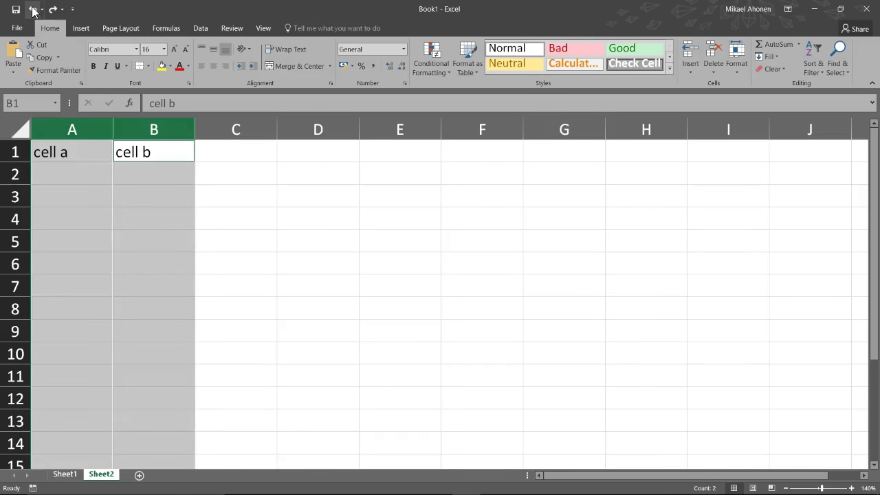
{"action": "left_click", "coordinate": [71, 129]}
{"action": "left_click", "coordinate": [134, 129], "text": "ctrl"}
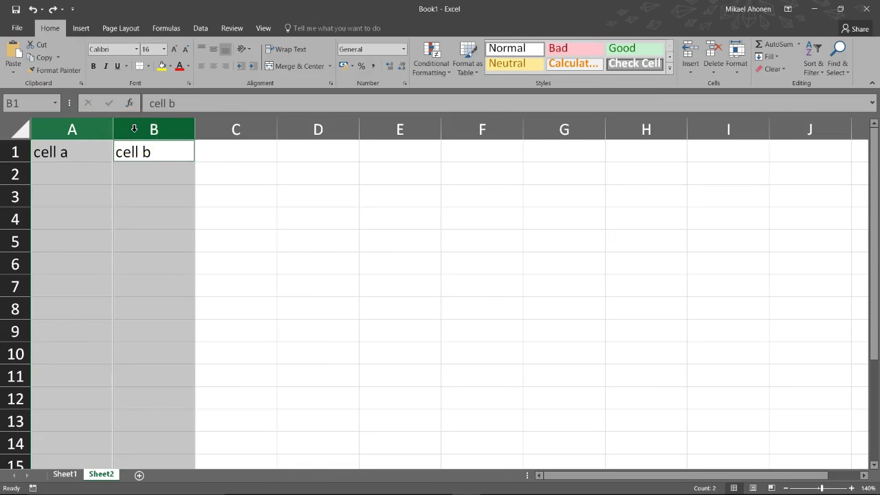
{"action": "key", "text": "Delete"}
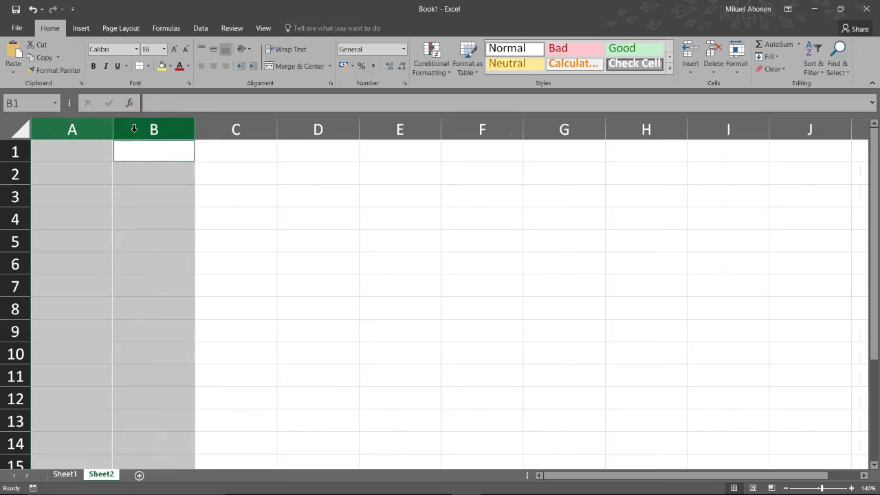
{"action": "left_click", "coordinate": [91, 148]}
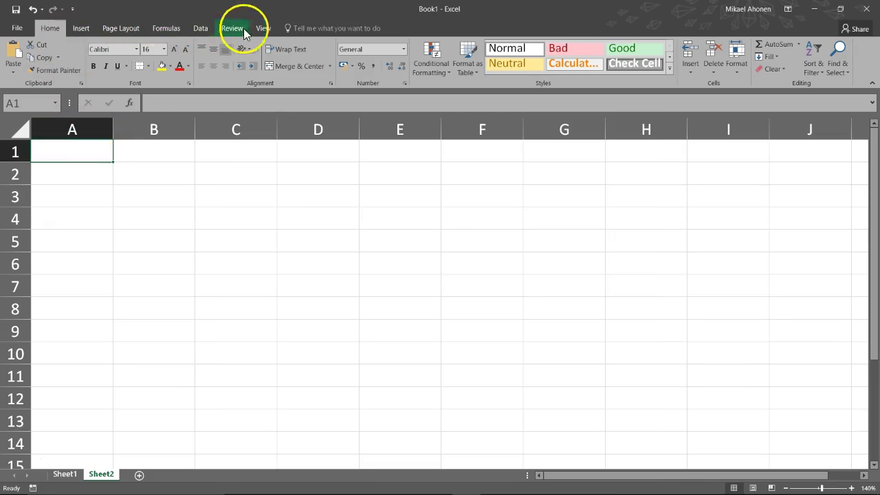
Browse the Insert, Page Layout, Formulas, Data and Review ribbon tabs, ending on View
{"action": "left_click", "coordinate": [67, 37]}
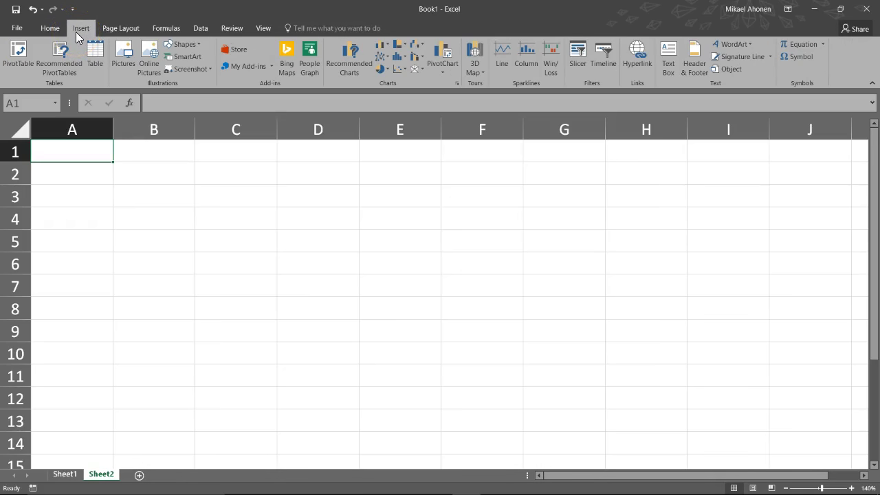
{"action": "left_click", "coordinate": [100, 29]}
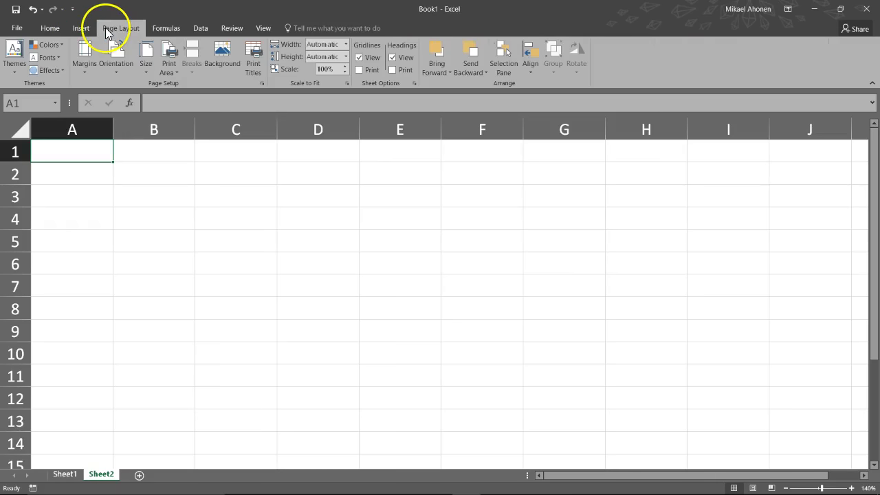
{"action": "left_click", "coordinate": [105, 30]}
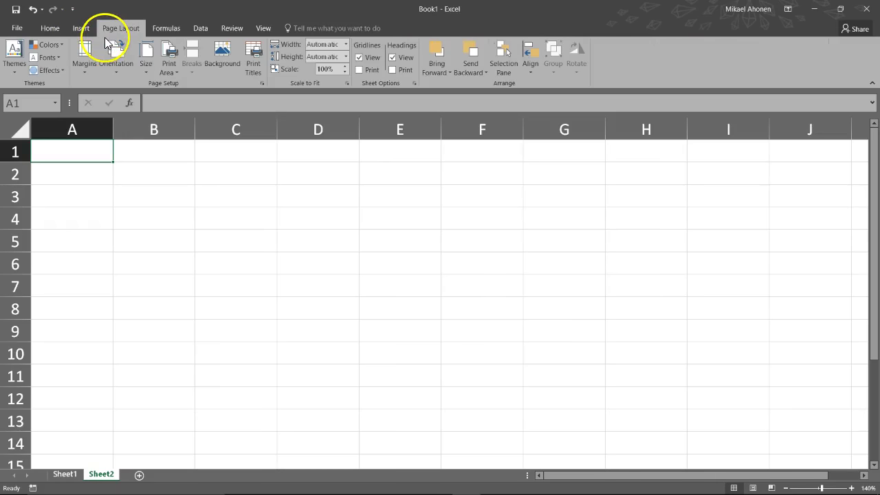
{"action": "left_click", "coordinate": [158, 28]}
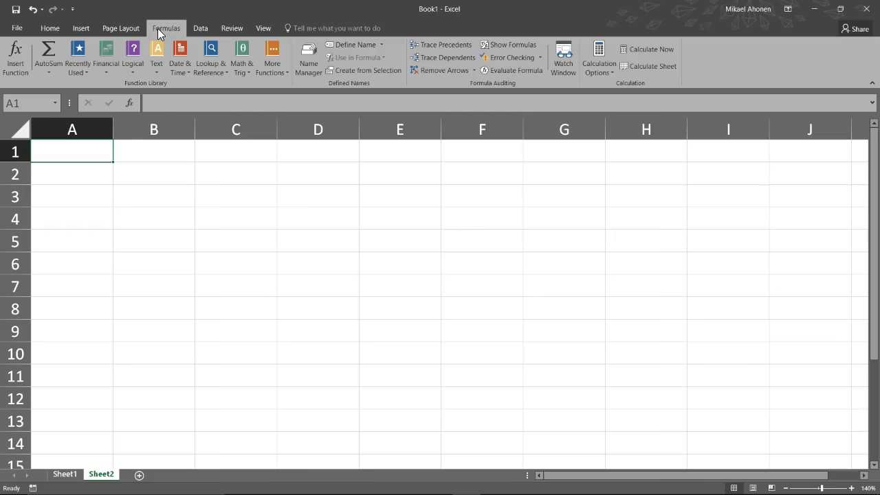
{"action": "left_click", "coordinate": [197, 27]}
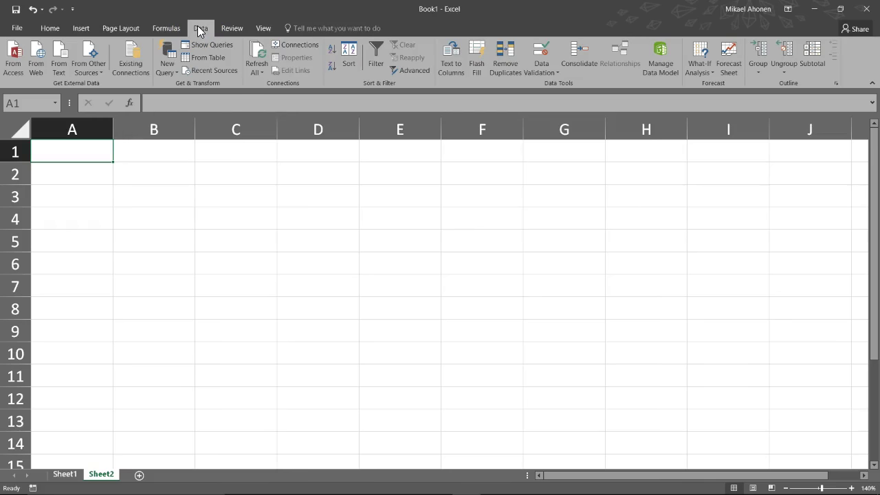
{"action": "left_click", "coordinate": [200, 27]}
{"action": "left_click", "coordinate": [219, 29]}
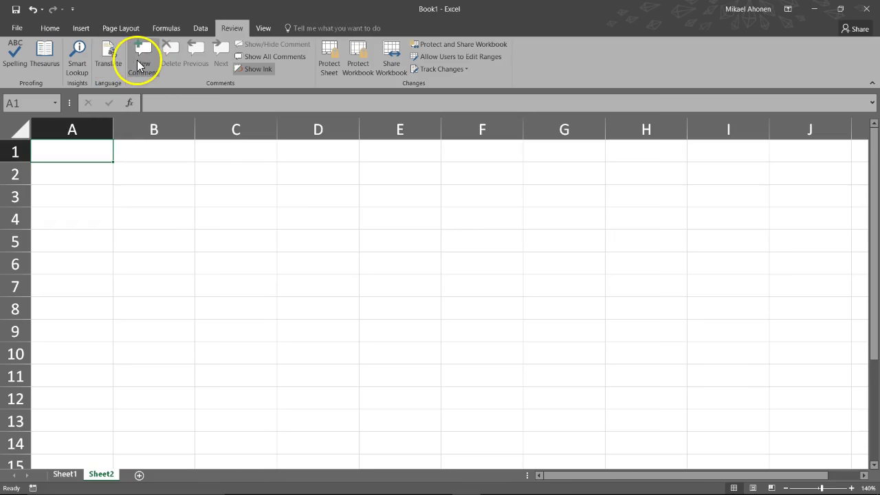
{"action": "left_click", "coordinate": [328, 65]}
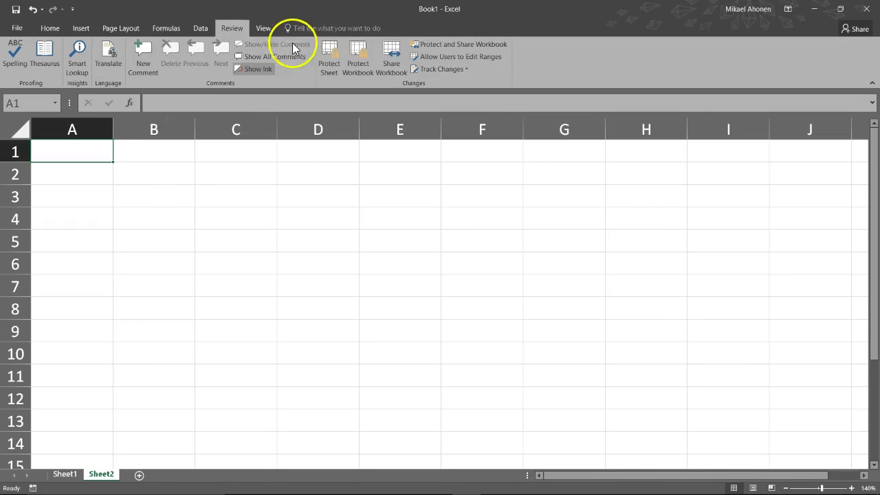
{"action": "left_click", "coordinate": [264, 28]}
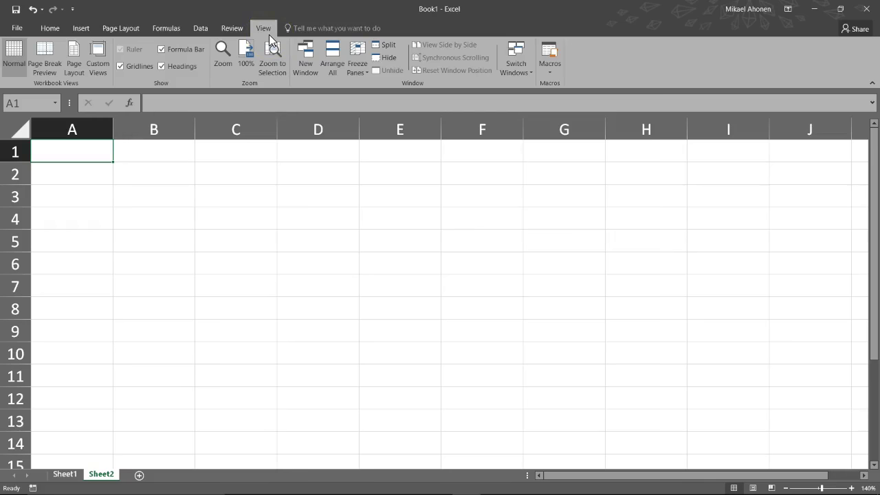
{"action": "left_click", "coordinate": [293, 27]}
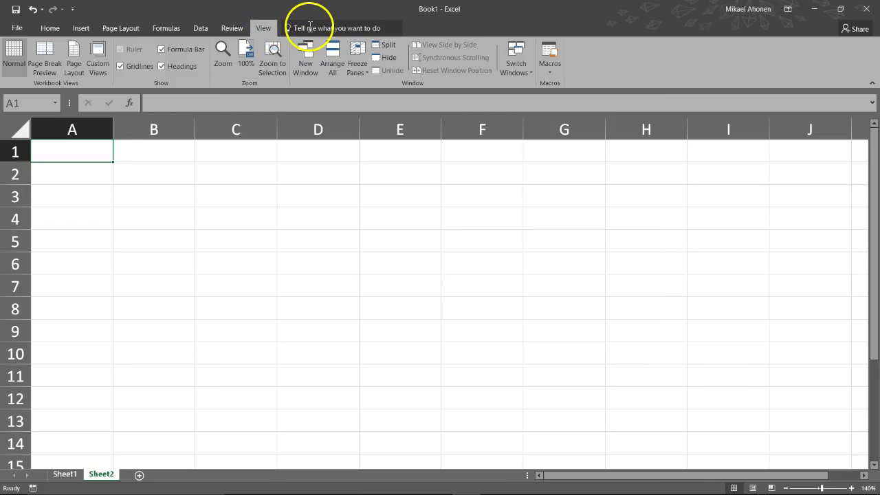
{"action": "type", "text": "average"}
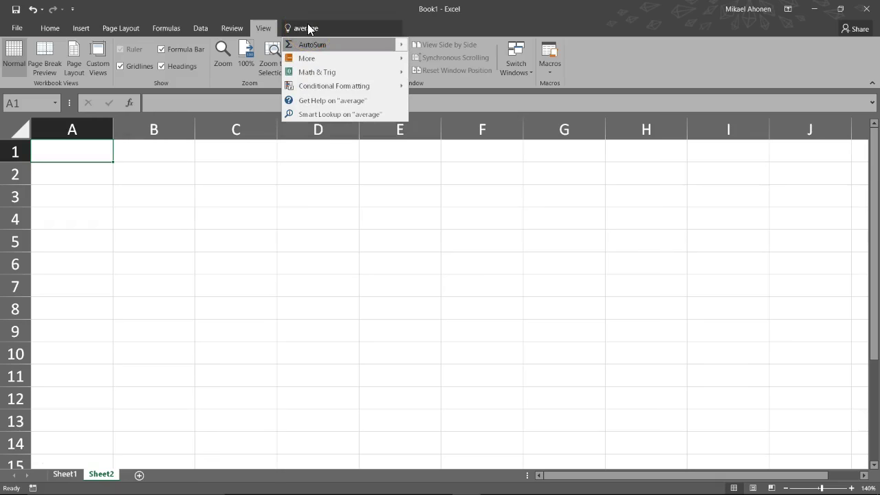
{"action": "left_click", "coordinate": [294, 10]}
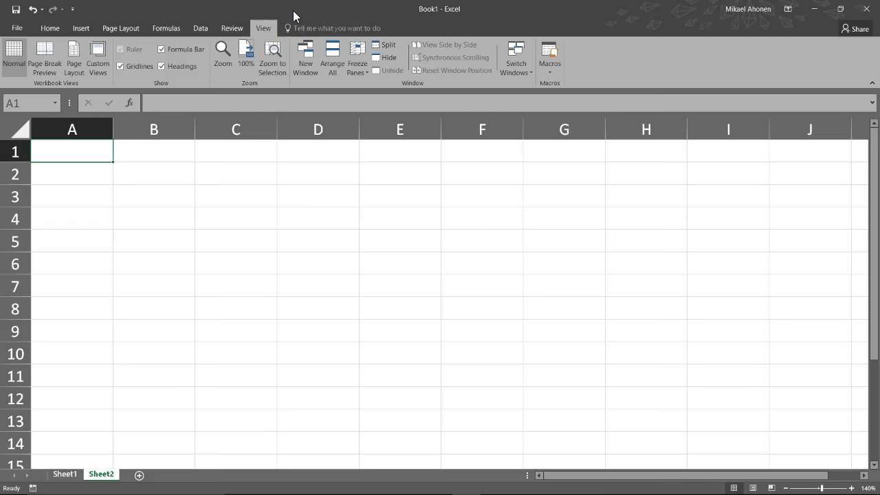
Open Backstage view on Book1's Info page, showing the workbook as not yet saved
{"action": "left_click", "coordinate": [17, 29]}
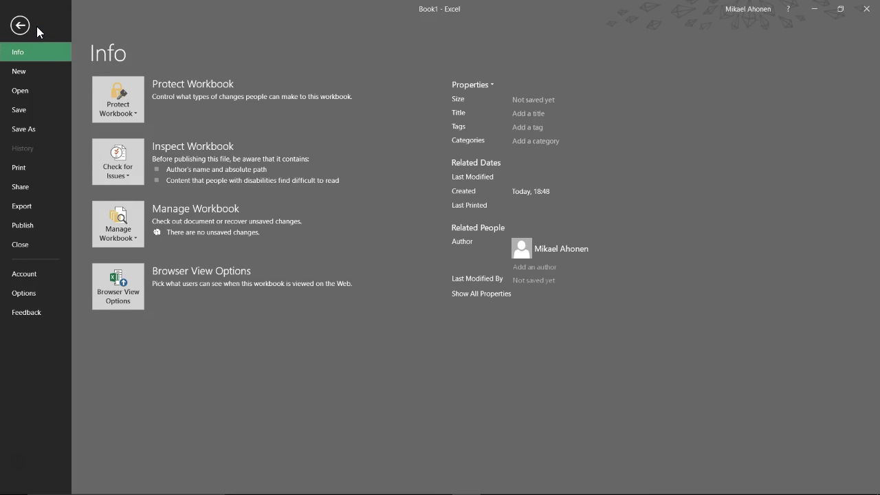
{"action": "left_click", "coordinate": [33, 72]}
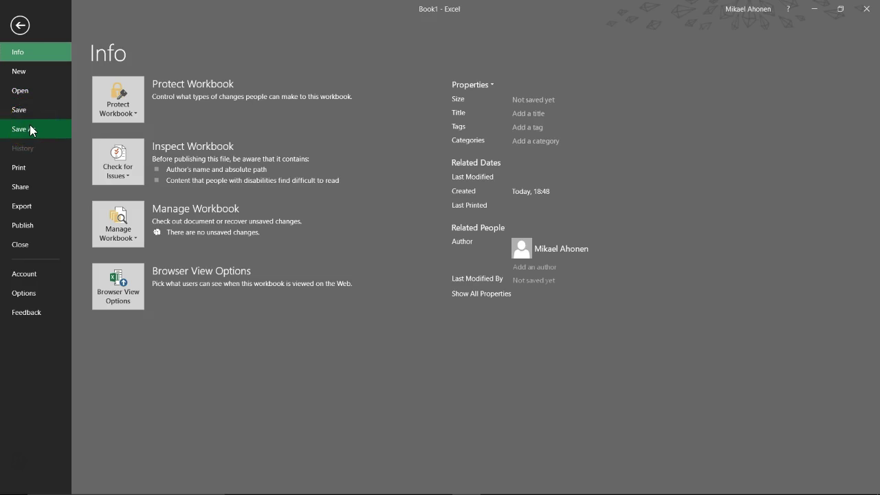
In Excel Options, check the default font size of 16, then view the Save settings
{"action": "left_click", "coordinate": [44, 297]}
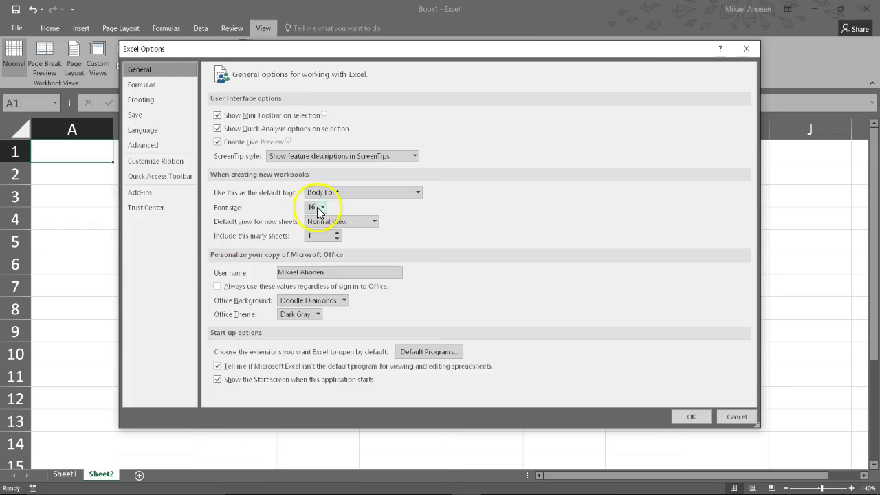
{"action": "left_click", "coordinate": [322, 207]}
{"action": "left_click", "coordinate": [321, 207]}
{"action": "left_click", "coordinate": [181, 115]}
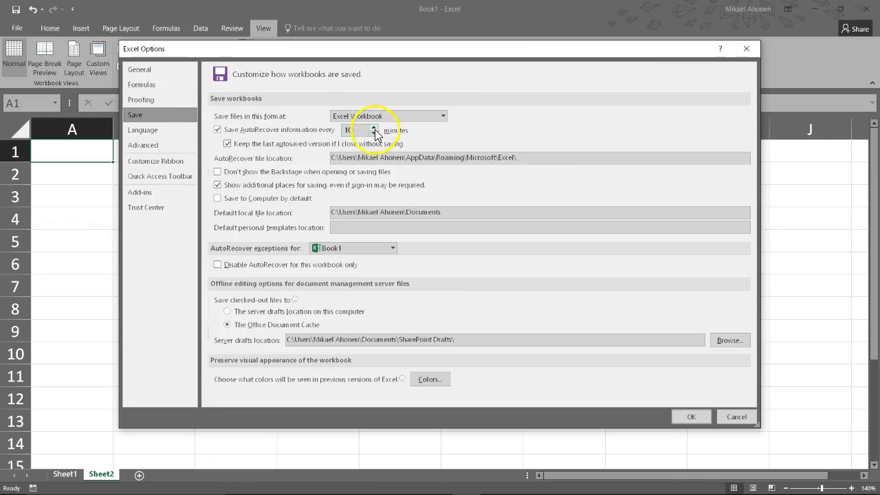